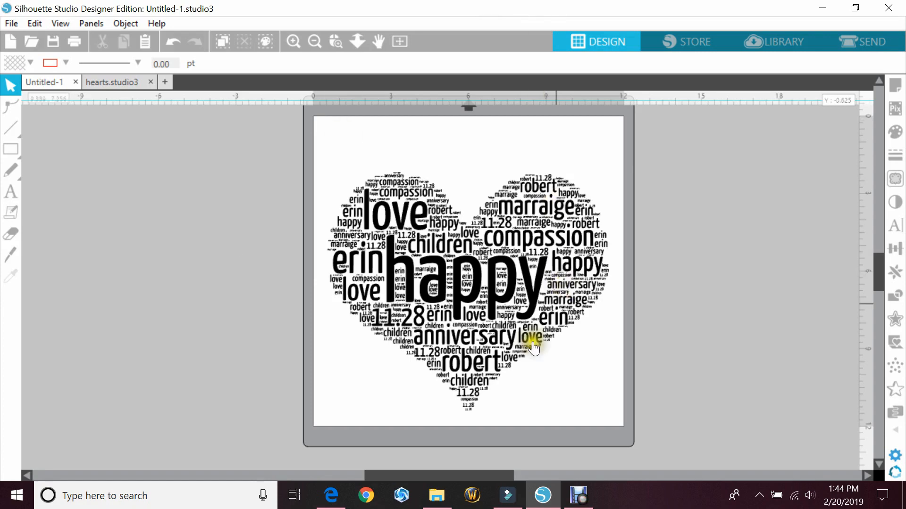
Switch to the browser and create a new word art design on WordArt.com
left_click(336, 500)
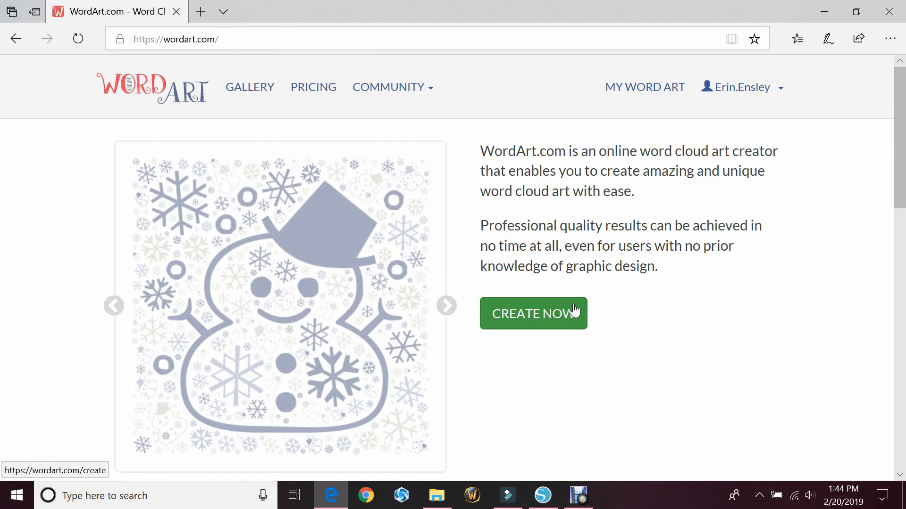
left_click(574, 312)
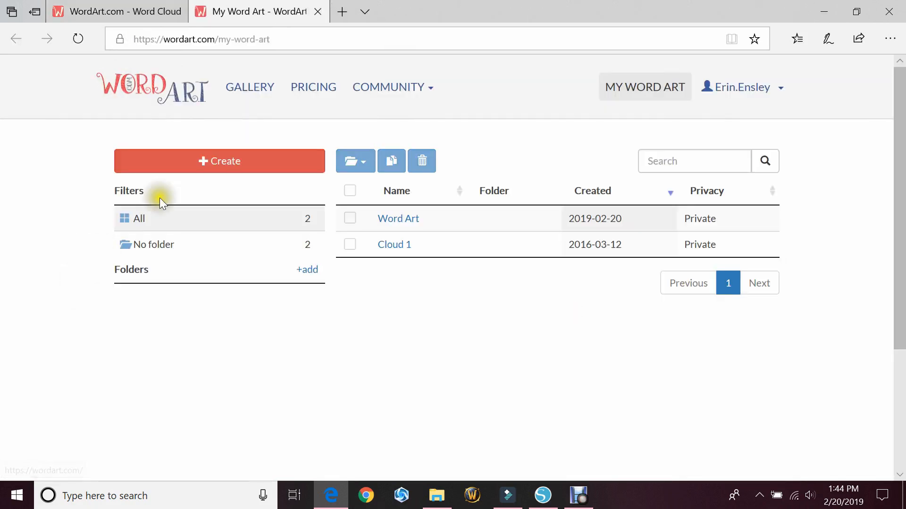
left_click(230, 163)
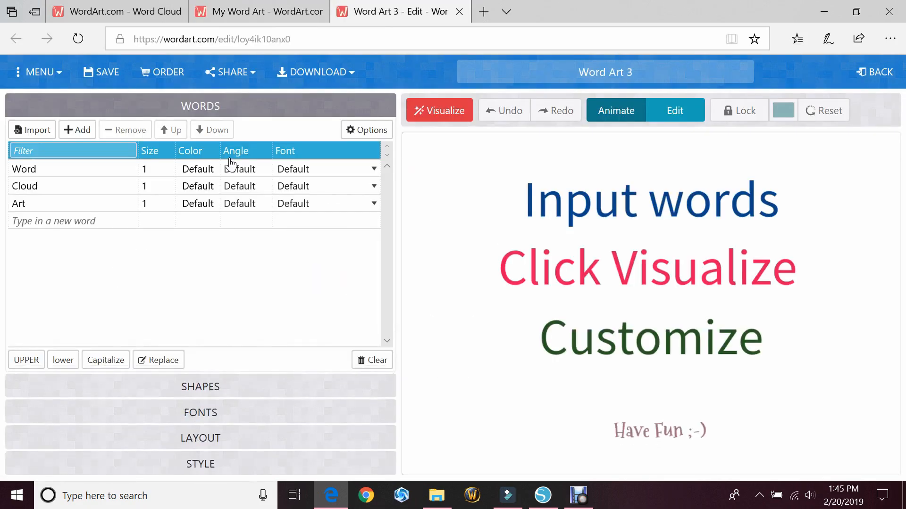
Choose the solid red heart as the shape of the word art
left_click(222, 388)
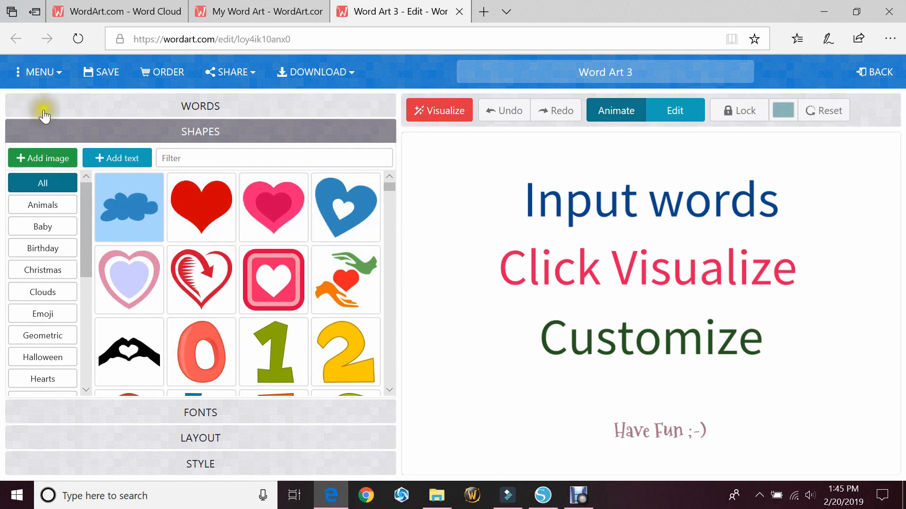
left_click(217, 214)
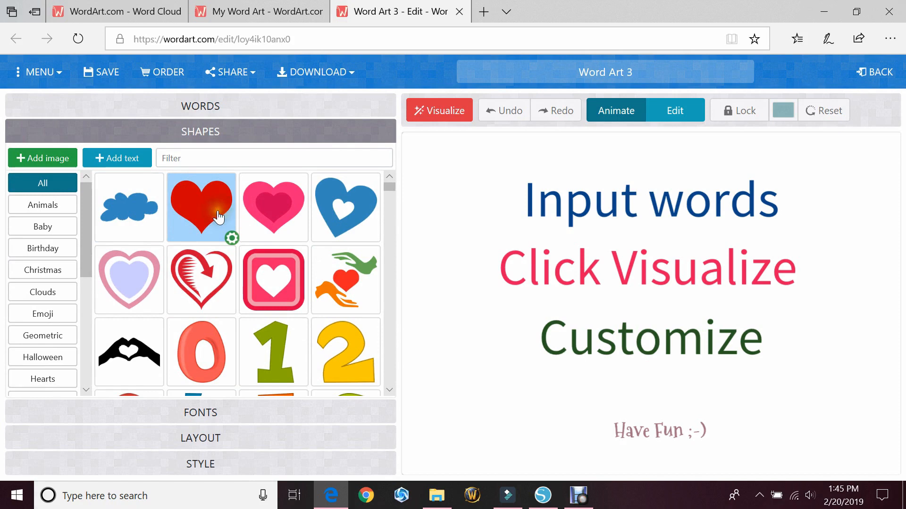
Replace the word "Word" in the word list with "lover" and color it black (#000000)
left_click(231, 104)
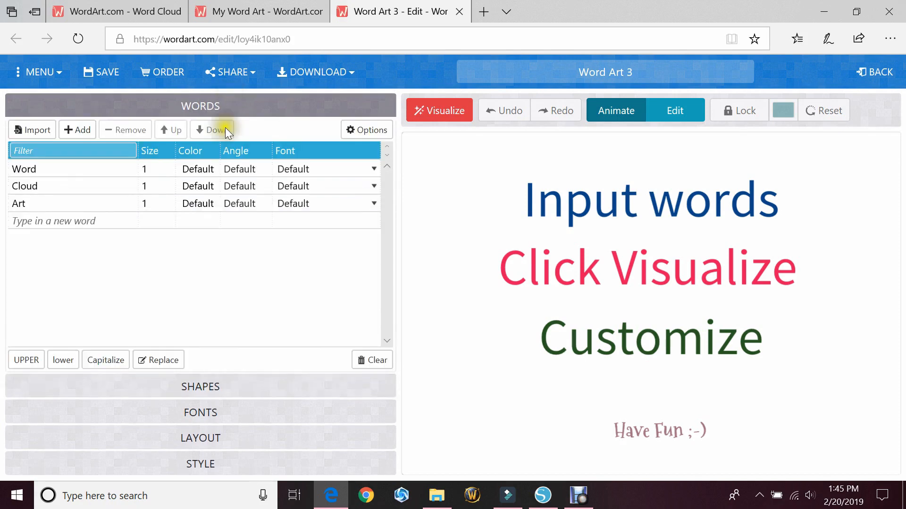
left_click(104, 169)
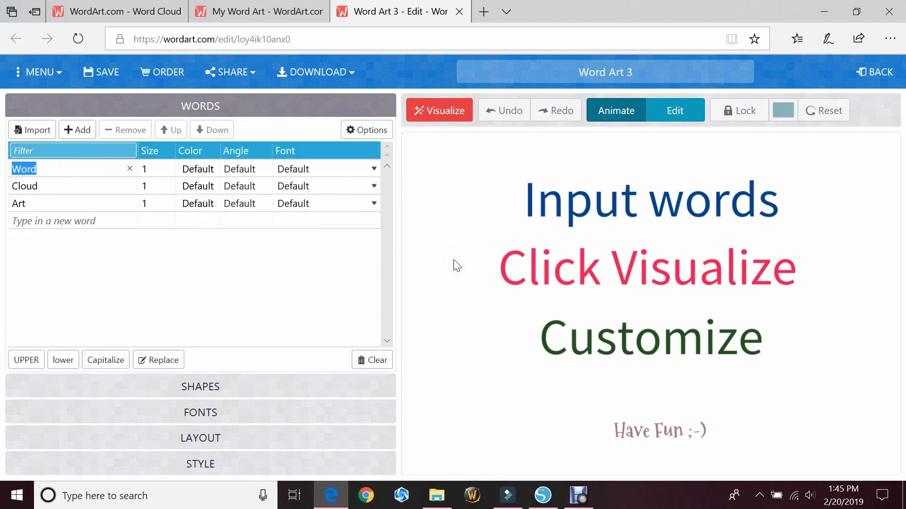
type("lover")
key("Tab")
key("Tab")
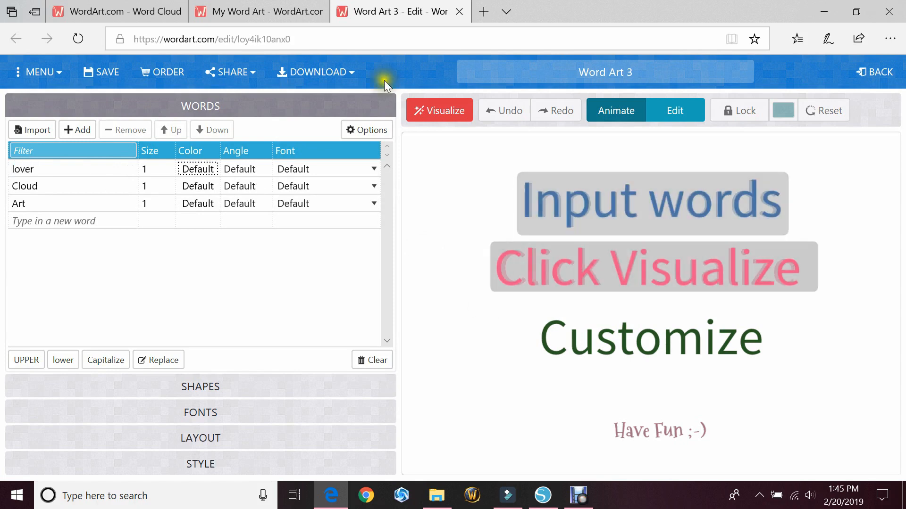
left_click(205, 170)
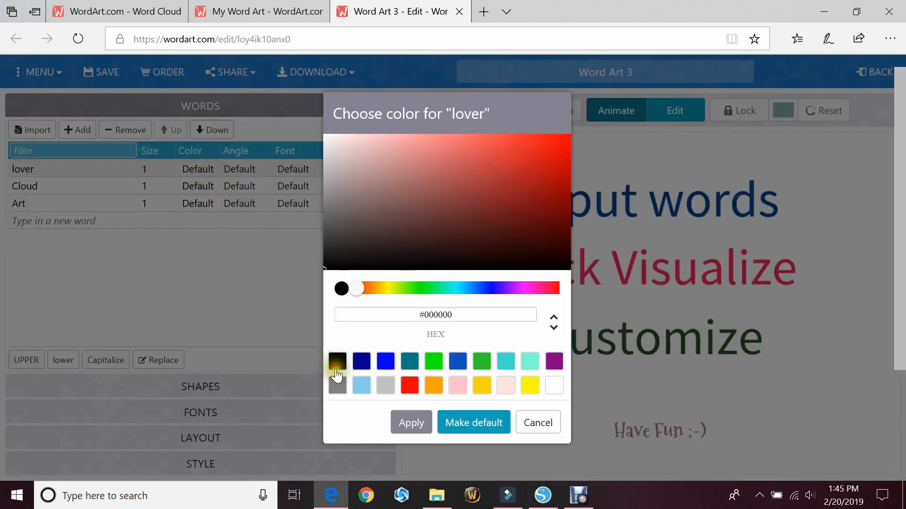
left_click(411, 423)
Replace the word "Cloud" with "Love" and color it black (#000000)
left_click(61, 186)
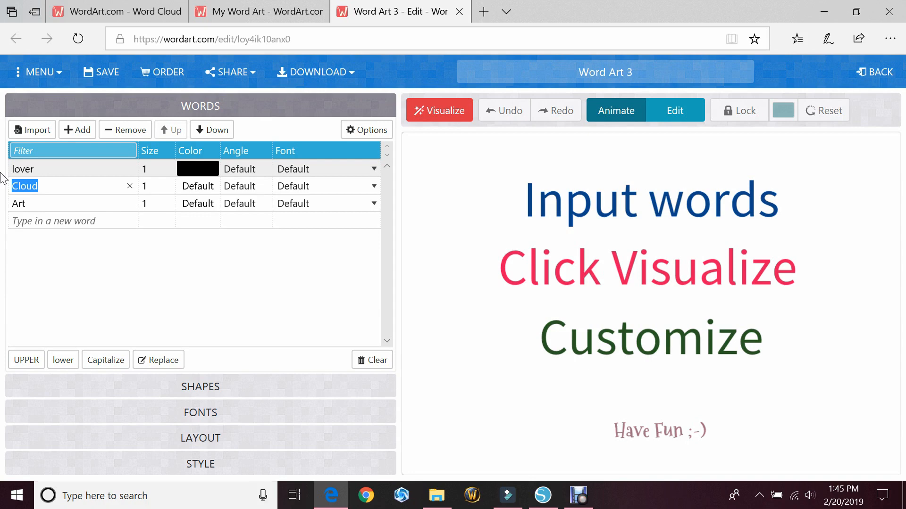
type("Love")
left_click(198, 187)
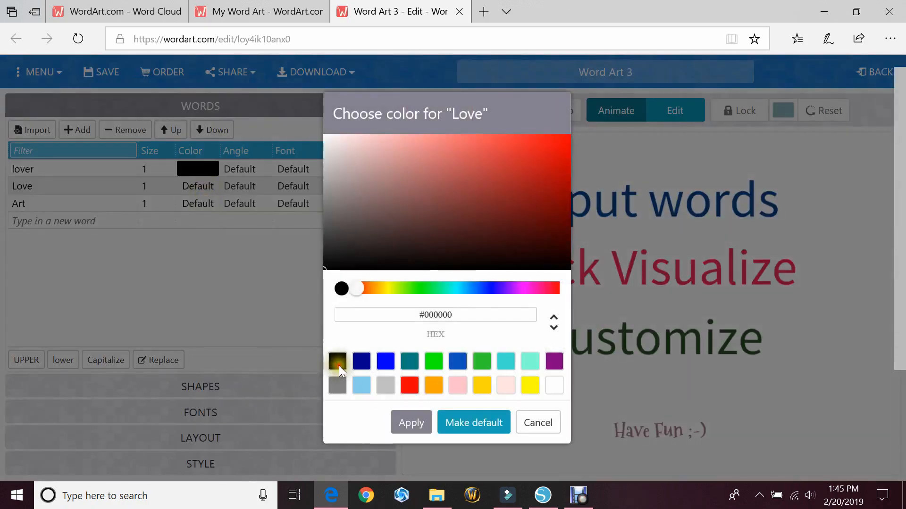
left_click(411, 423)
Replace the word "Art" with "happy" and color it black
left_click(63, 203)
type("haooy")
key("BackSpace")
key("BackSpace")
key("BackSpace")
type("ppy")
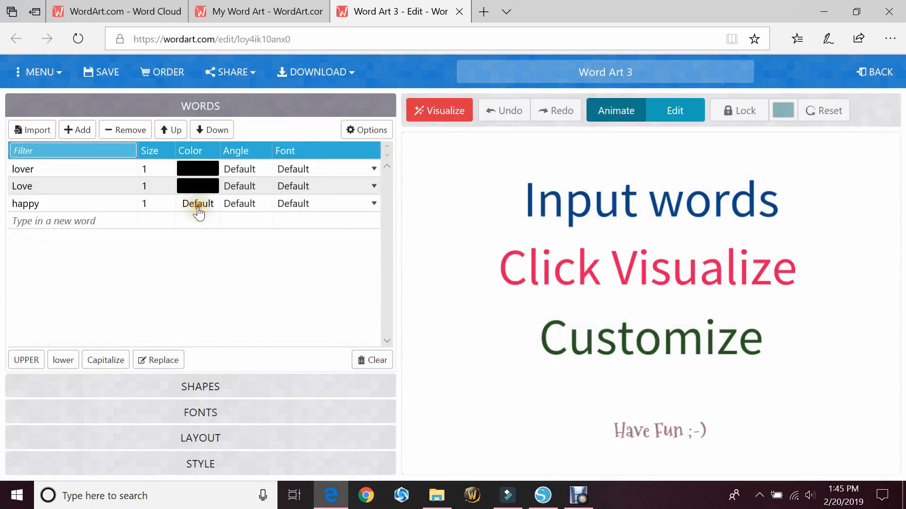
left_click(196, 204)
left_click(405, 424)
Add the new word "Anniversary" to the word list and color it black
left_click(76, 221)
type("Anniversary")
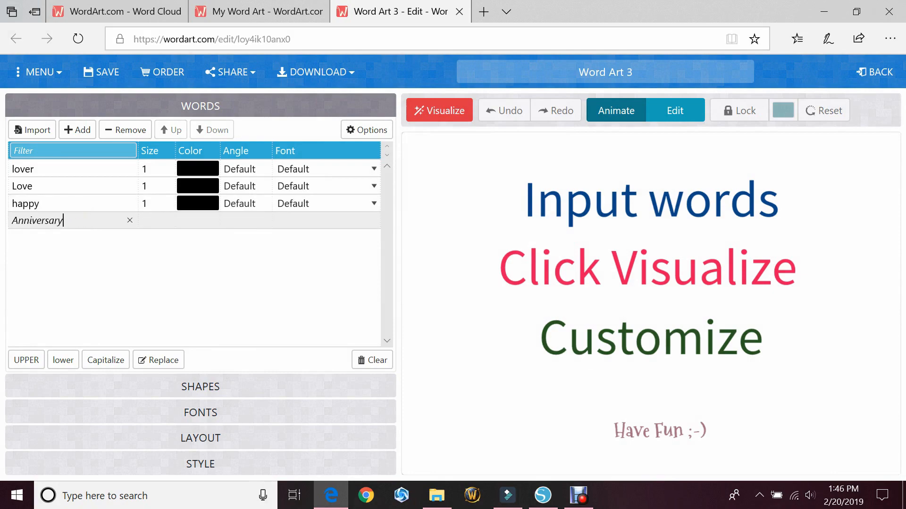
key("Return")
left_click(198, 222)
left_click(410, 423)
Add the new word "marriage" below "Anniversary" and color it black (#000000)
left_click(61, 237)
type("marr")
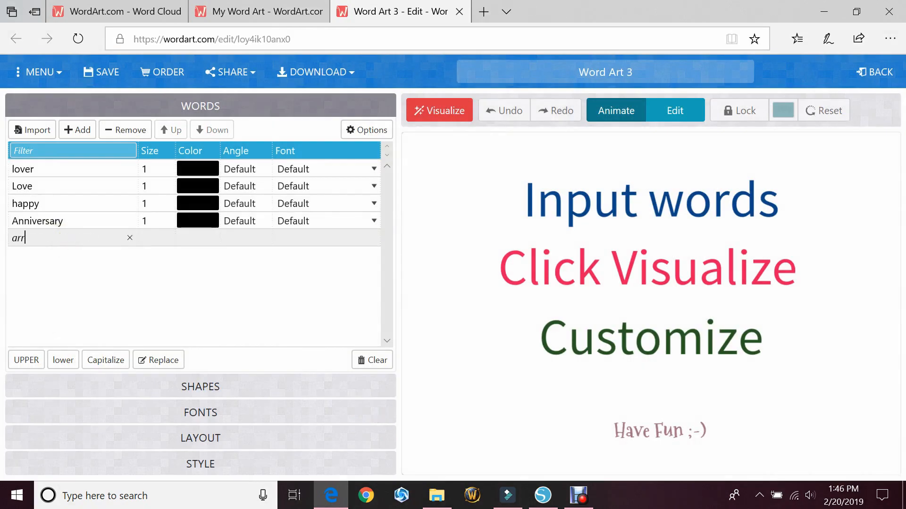
type("iage")
key("Return")
left_click(198, 238)
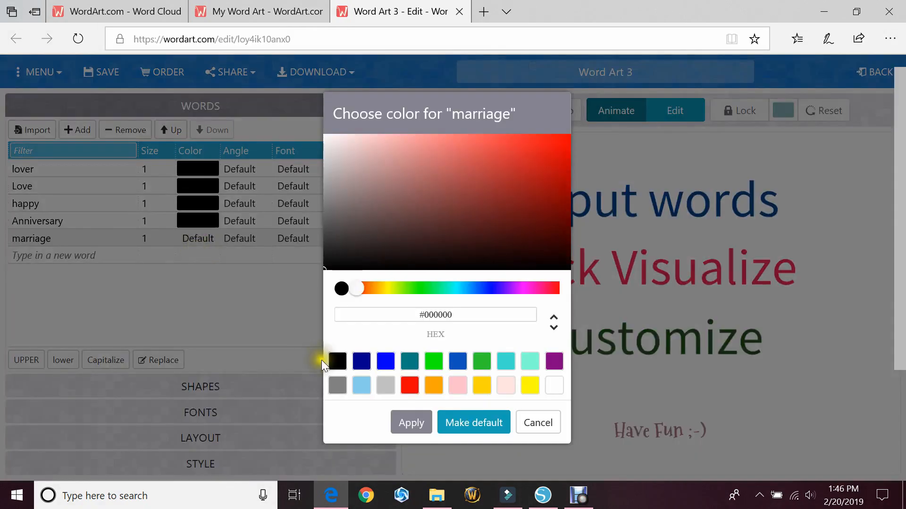
left_click(411, 423)
Add the first partner's first name below "marriage" in the word list and color it black
left_click(19, 254)
type("Robert")
key("Return")
left_click(198, 255)
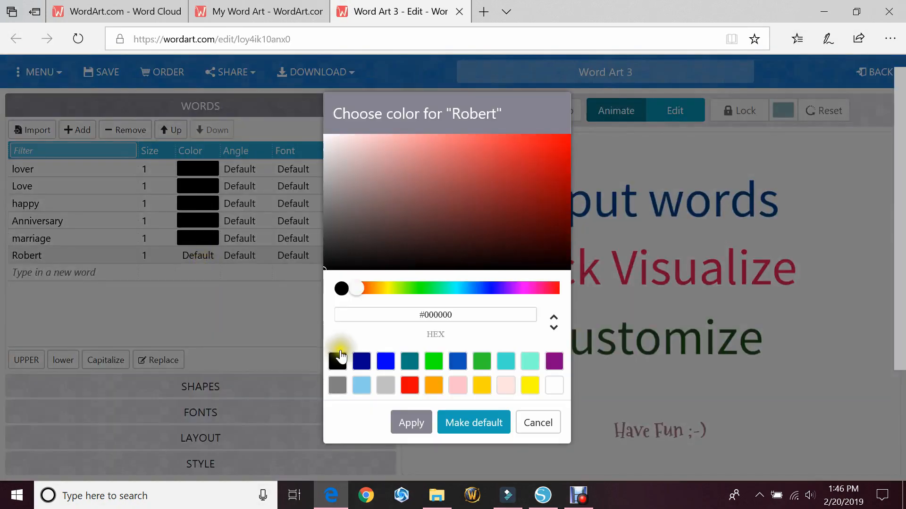
left_click(410, 423)
Add the other partner's first name at the end of the word list and color it black
left_click(77, 270)
type("Erin")
key("Return")
left_click(198, 273)
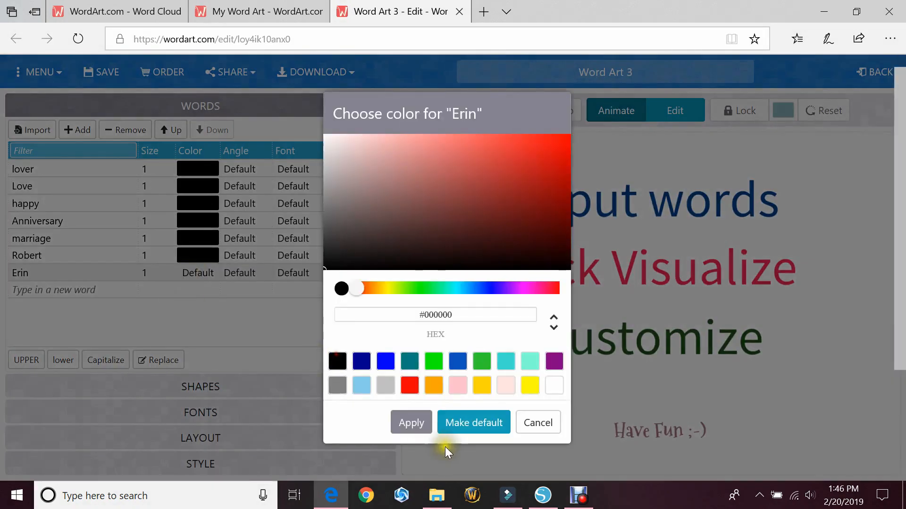
left_click(410, 422)
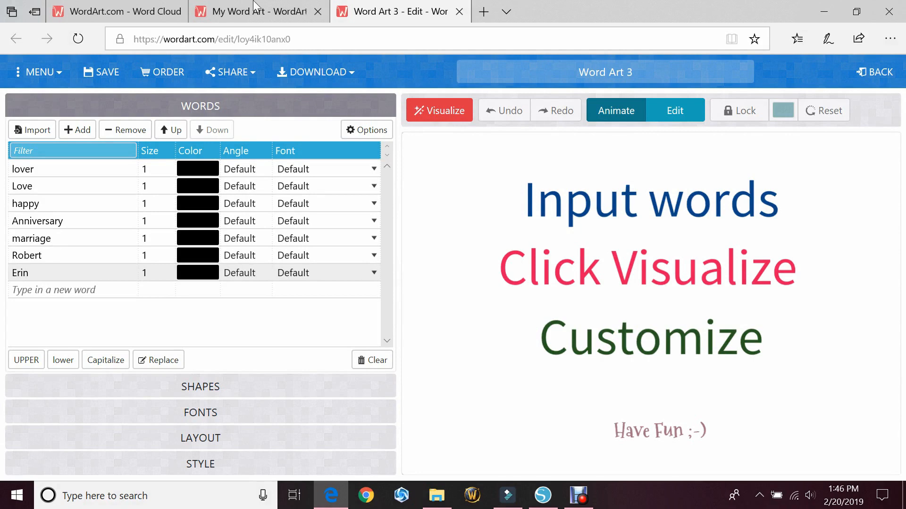
Choose Bubblegum Sans as the font for the word art
left_click(232, 383)
left_click(224, 411)
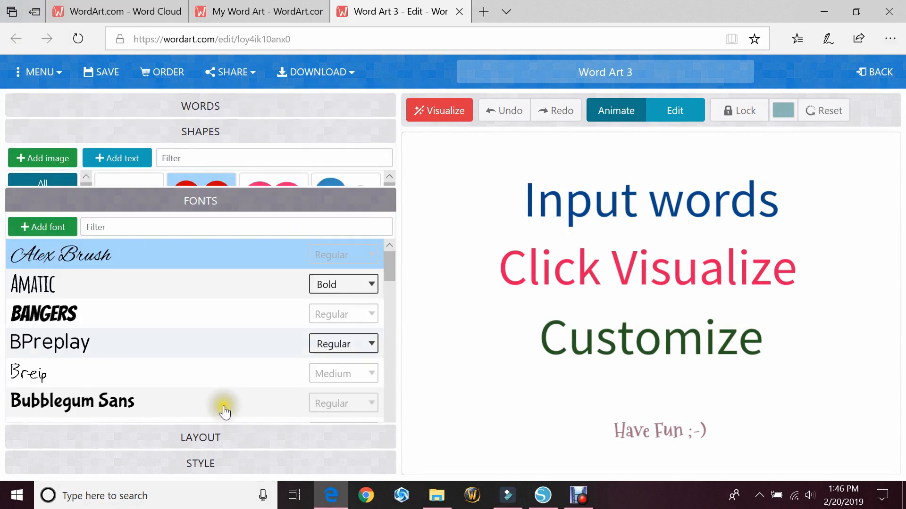
left_click(84, 366)
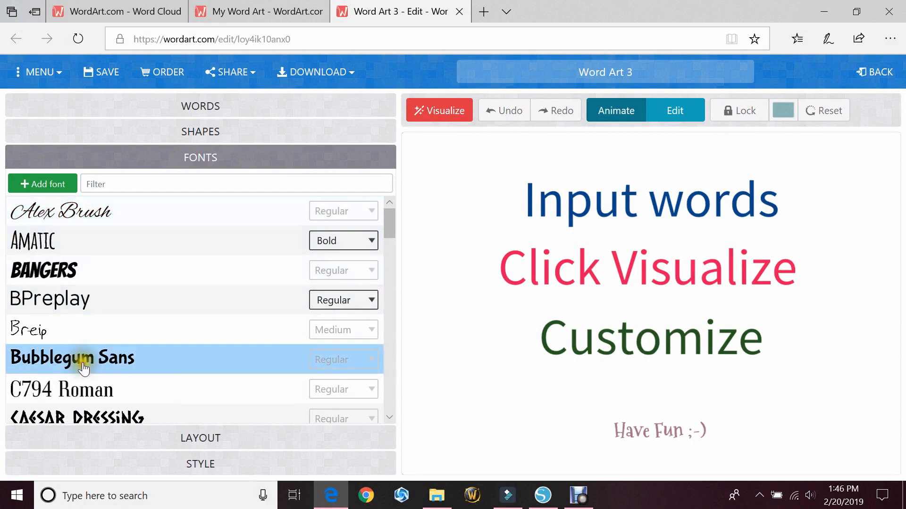
Set the word layout to Horizontal
left_click(249, 442)
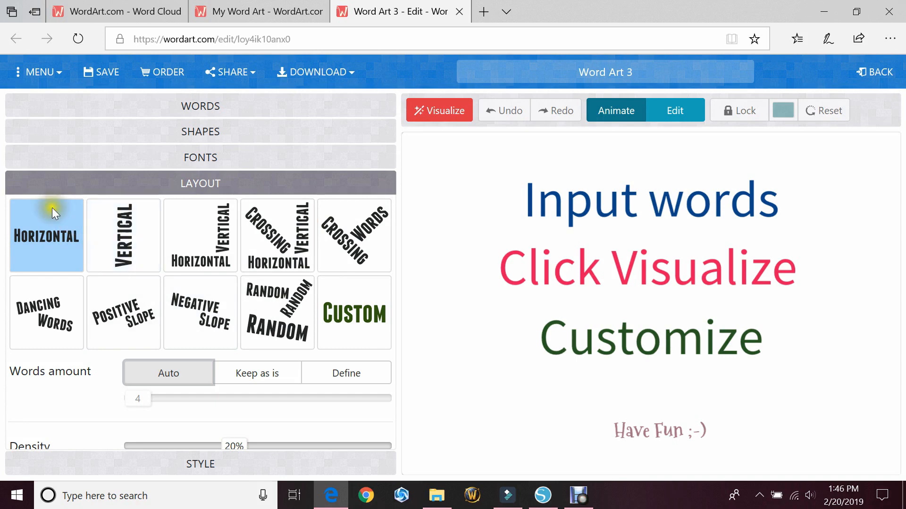
left_click(32, 236)
left_click(26, 272)
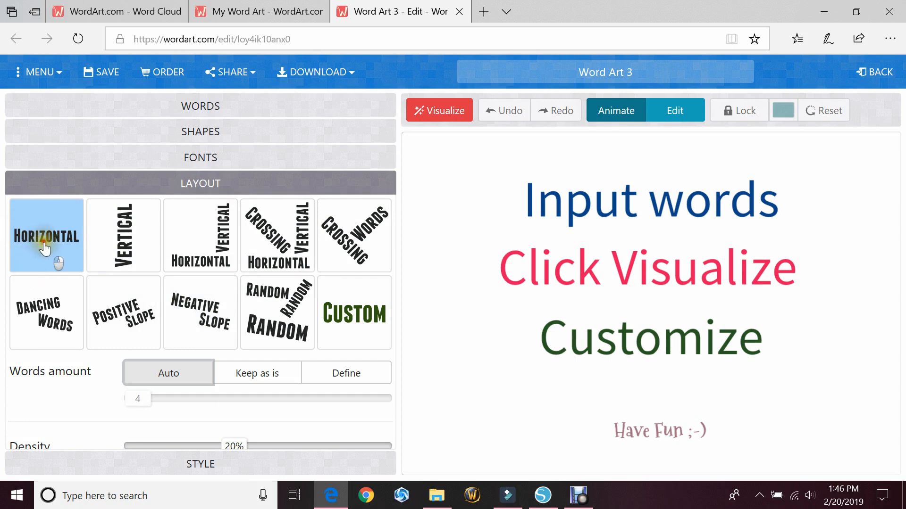
Switch the words amount to Define, view the style settings, and visualize the heart-shaped word cloud
left_click(352, 382)
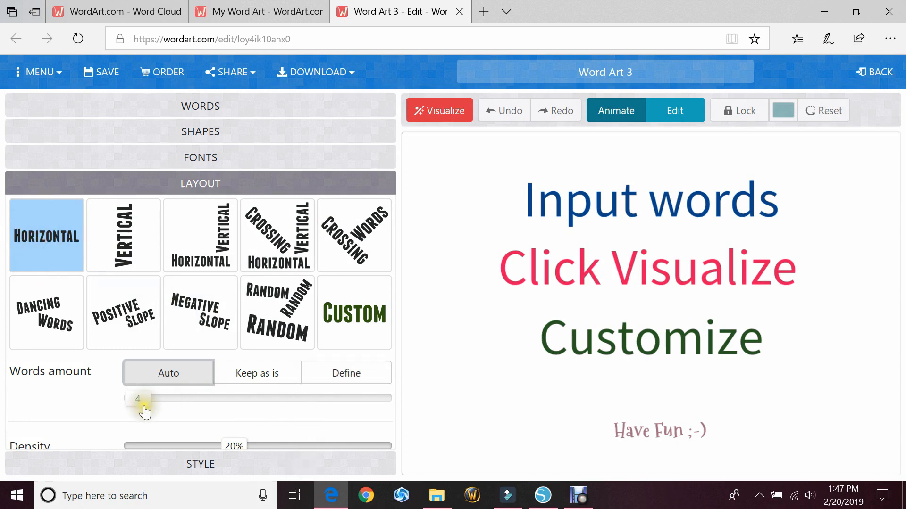
left_click(187, 383)
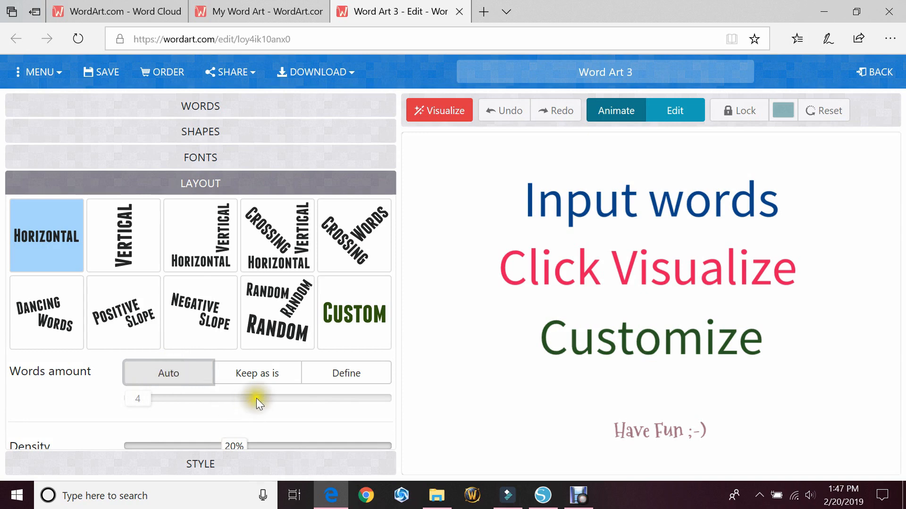
left_click(330, 376)
mouse_move(130, 406)
left_mouse_down()
mouse_move(184, 420)
mouse_move(134, 400)
left_mouse_up()
left_click(287, 462)
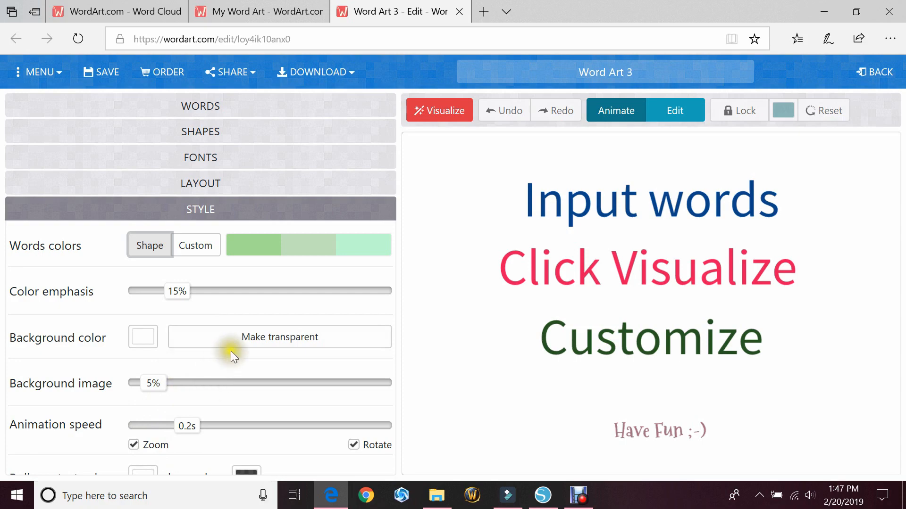
left_click(432, 111)
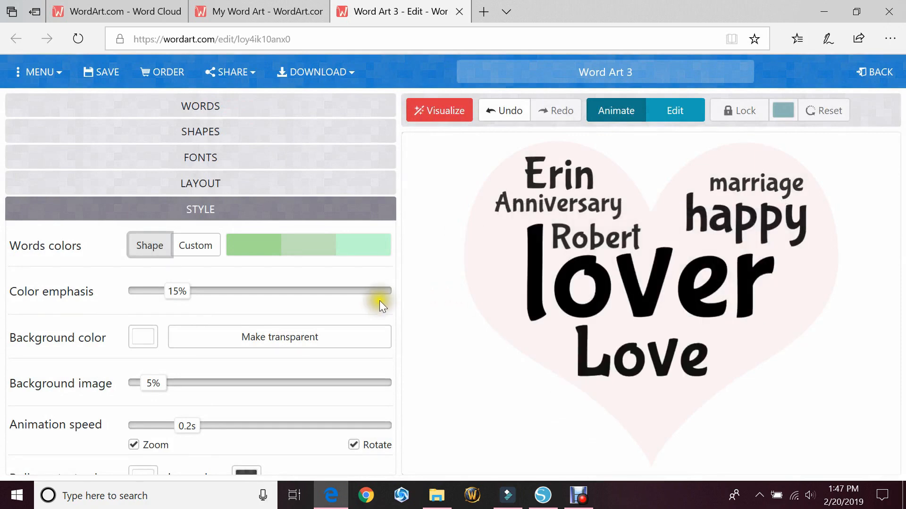
Raise the layout's words amount to 94, visualize the cloud again, and reduce the amount to 36
left_click(197, 193)
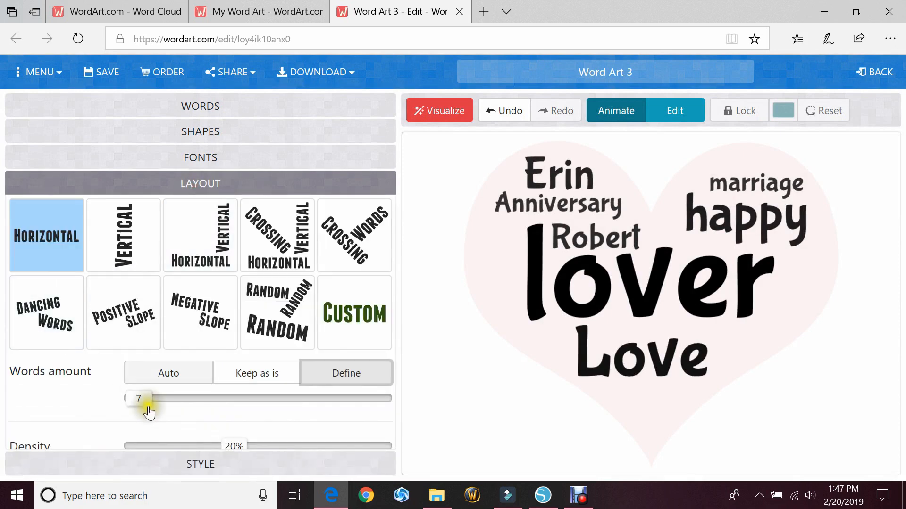
left_click_drag(149, 403, 160, 403)
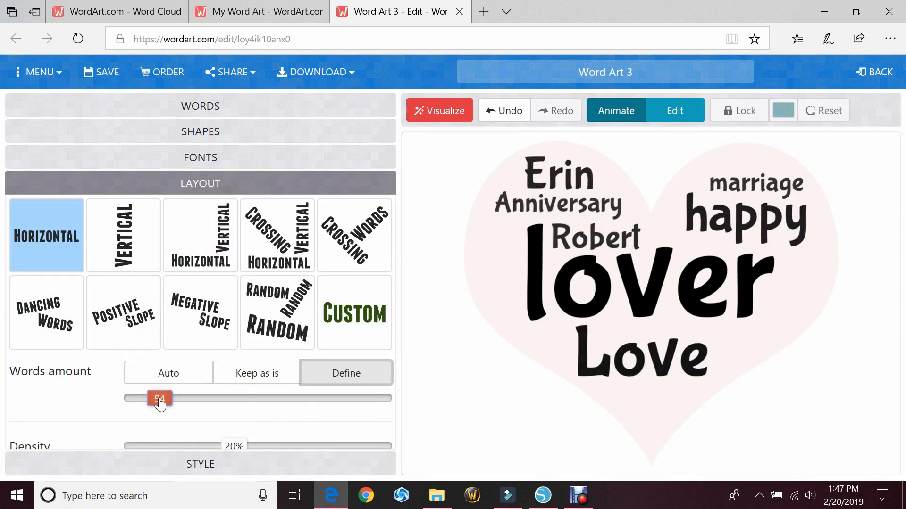
left_click(442, 113)
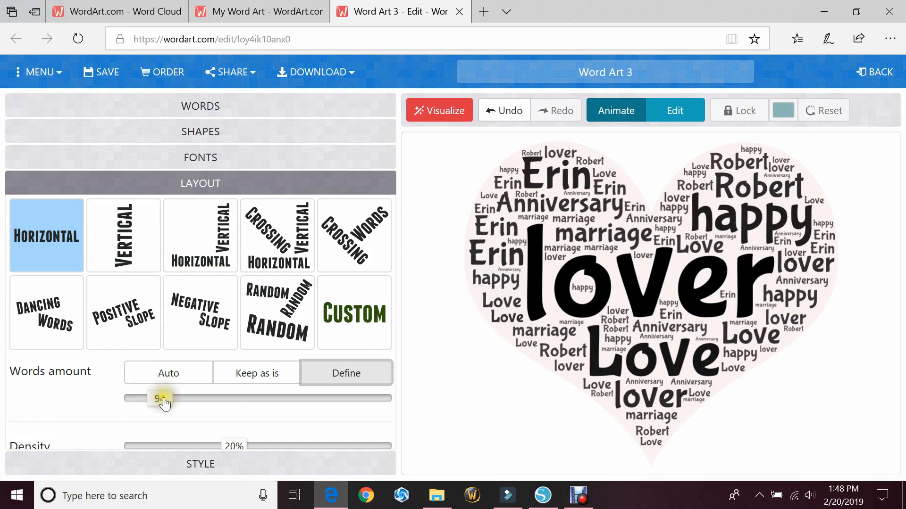
mouse_move(160, 398)
left_mouse_down()
mouse_move(142, 407)
mouse_move(150, 404)
left_mouse_up()
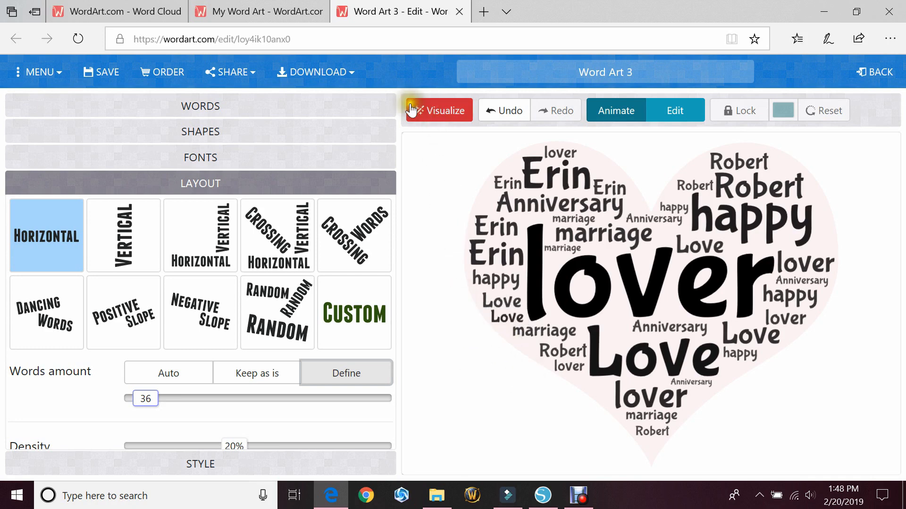
Download the word art as a Standard JPEG and save the file Word Art 3.jpeg
left_click(336, 73)
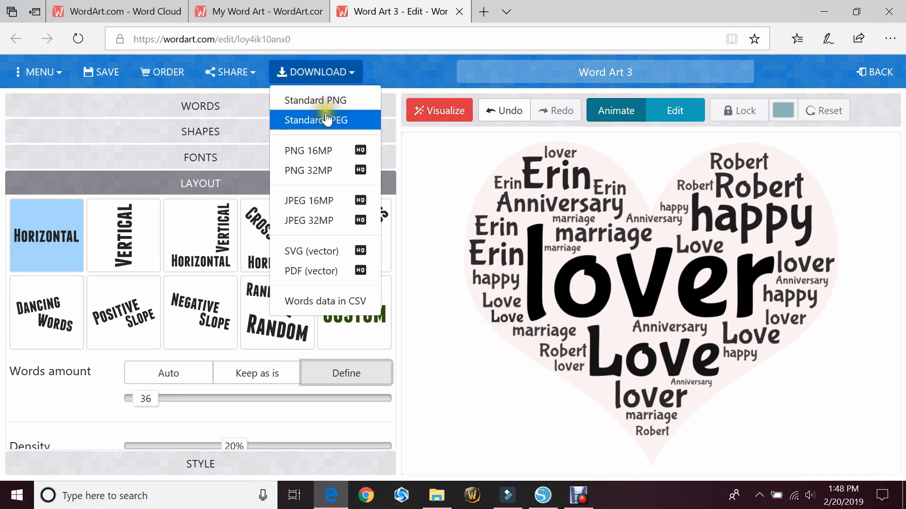
left_click(340, 178)
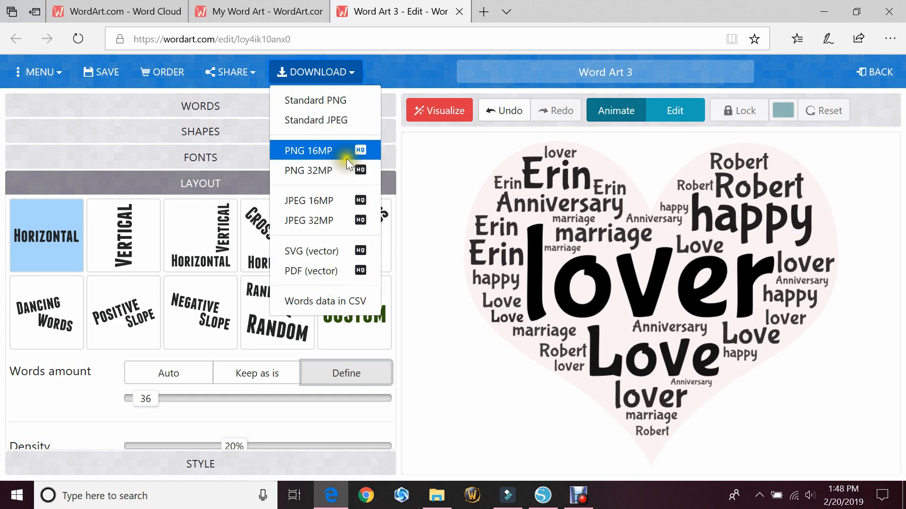
left_click(322, 121)
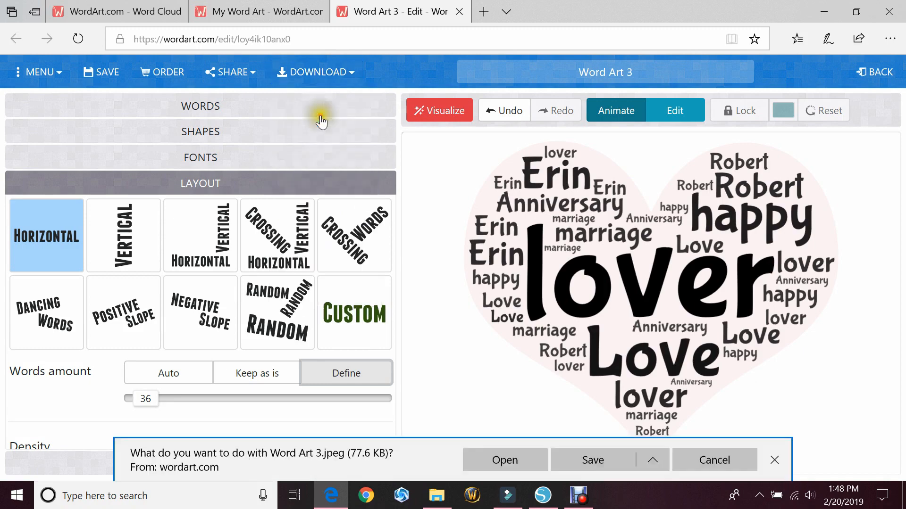
left_click(602, 457)
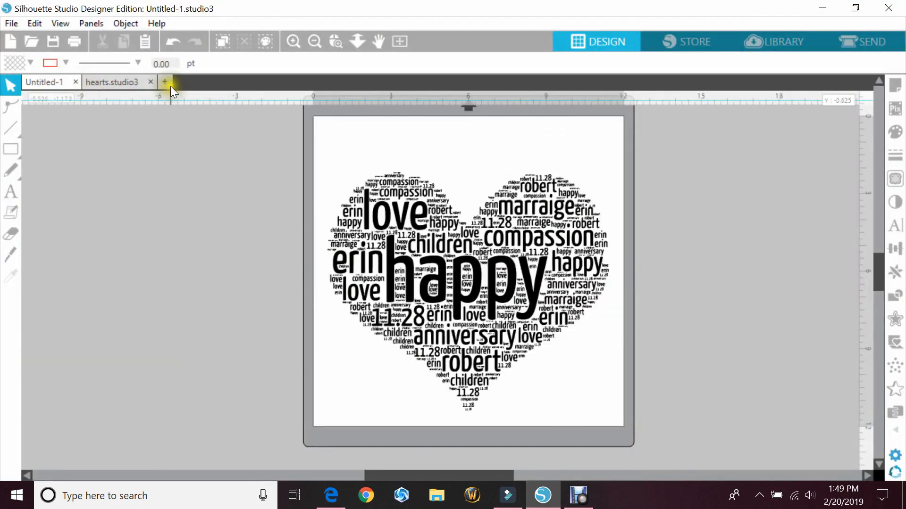
Switch to Silhouette Studio and create a new blank document
left_click(169, 85)
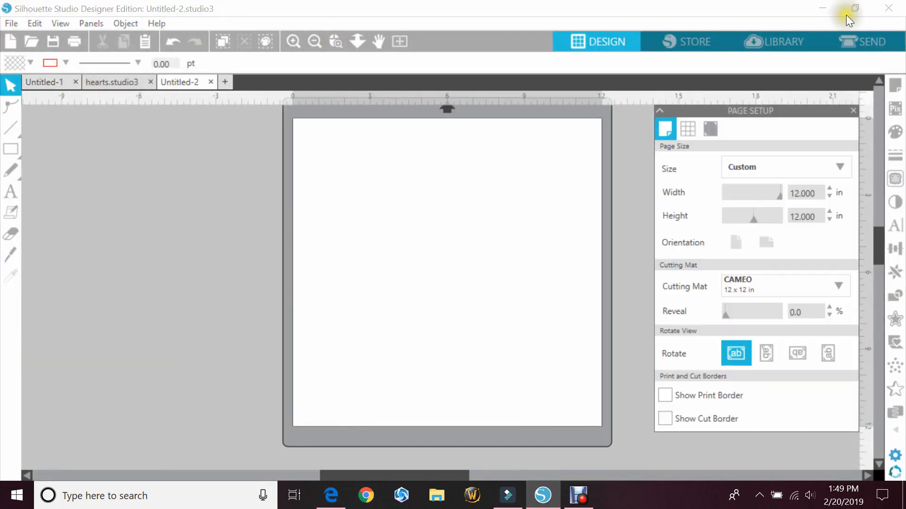
Place the downloaded word cloud JPEG on the blank page, resizing the window as needed to reach the file
left_click(854, 8)
left_click_drag(877, 376, 373, 241)
left_click(762, 11)
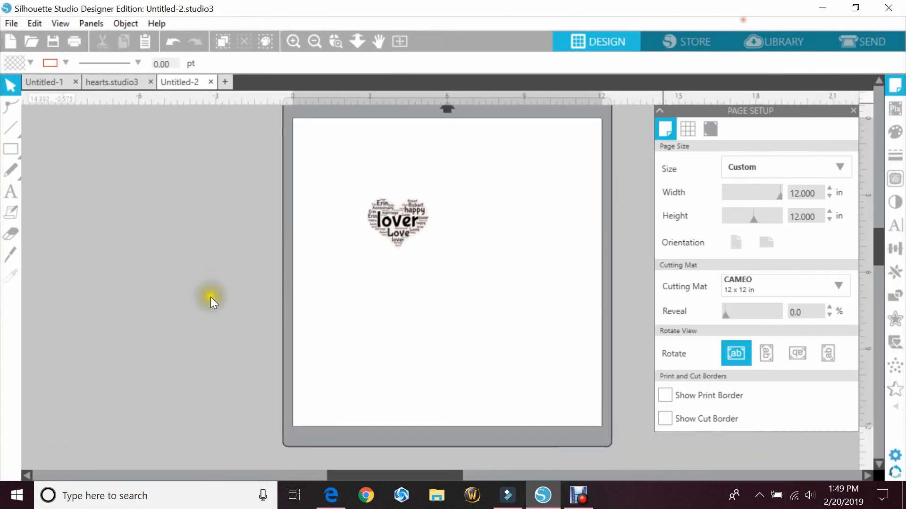
Enlarge the placed word cloud picture proportionally to about 9.97 in wide and 8.67 in high, and reposition it within the page
left_click(404, 215)
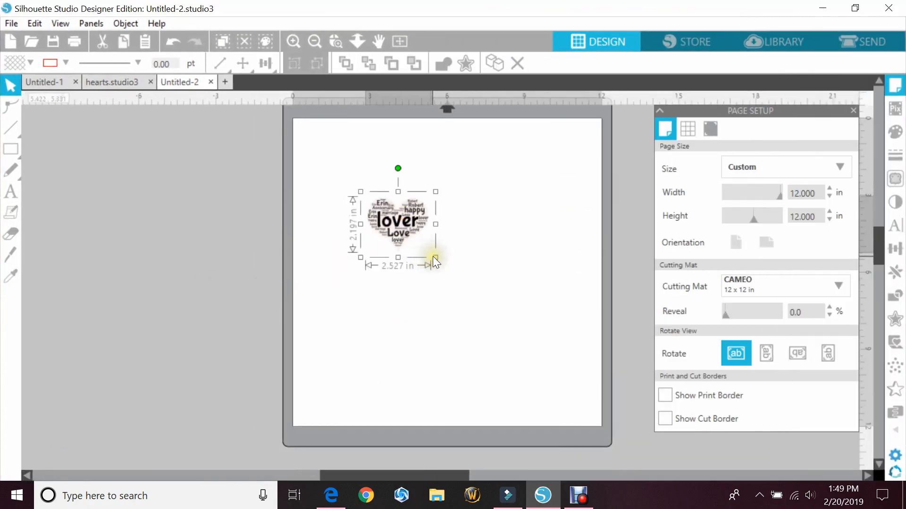
left_click(432, 256)
left_click(414, 233)
left_click_drag(435, 255, 596, 456)
left_click_drag(519, 274, 467, 242)
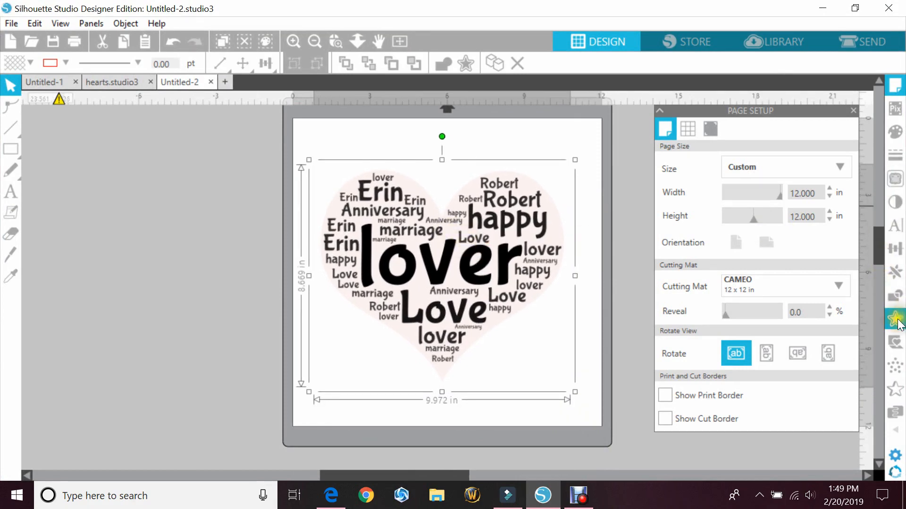
Define a trace area around the whole heart-shaped word cloud and set the trace threshold to 75%
left_click(895, 179)
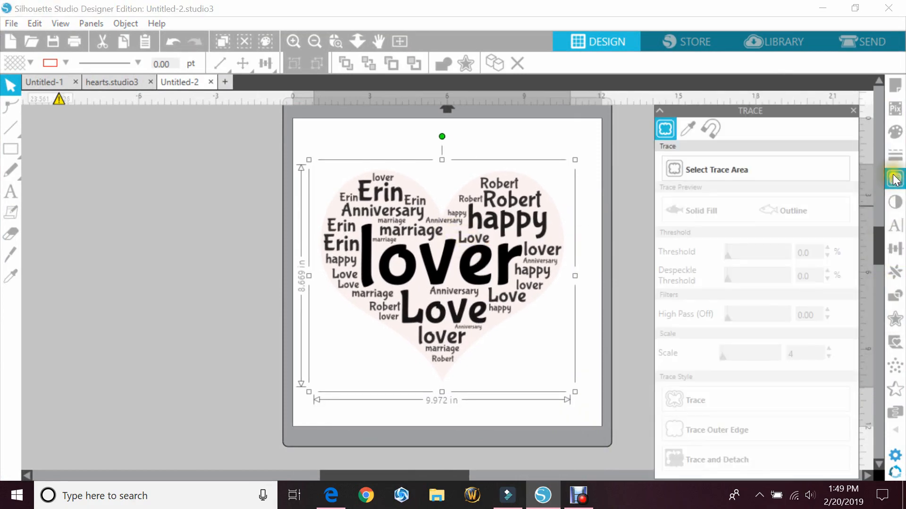
left_click(684, 172)
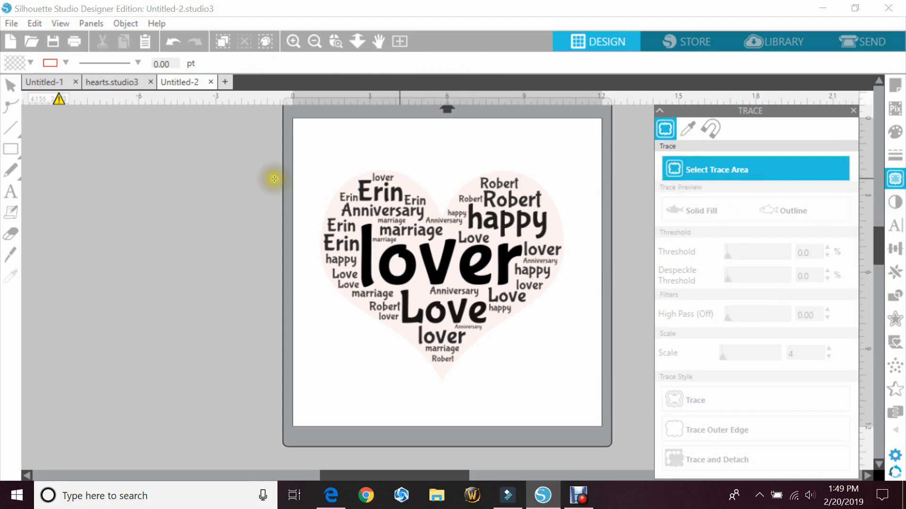
mouse_move(285, 147)
left_mouse_down()
mouse_move(557, 417)
mouse_move(597, 401)
left_mouse_up()
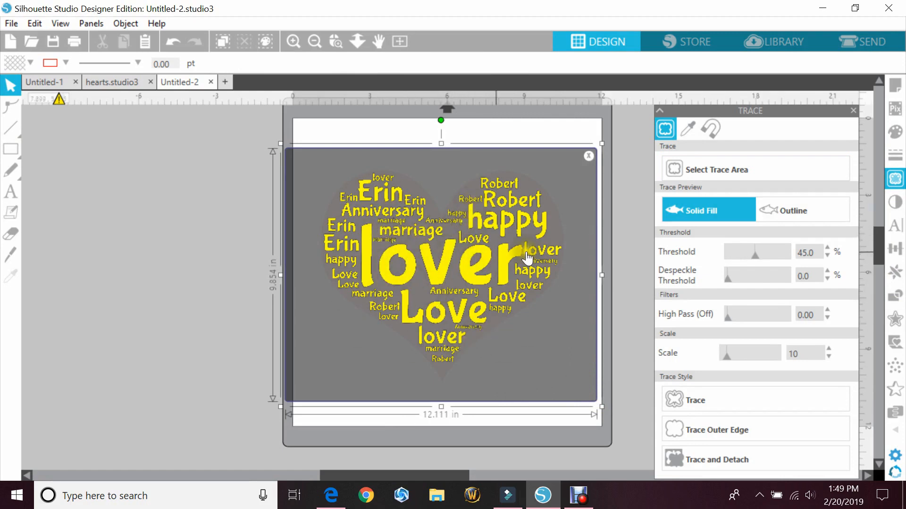
left_click(819, 253)
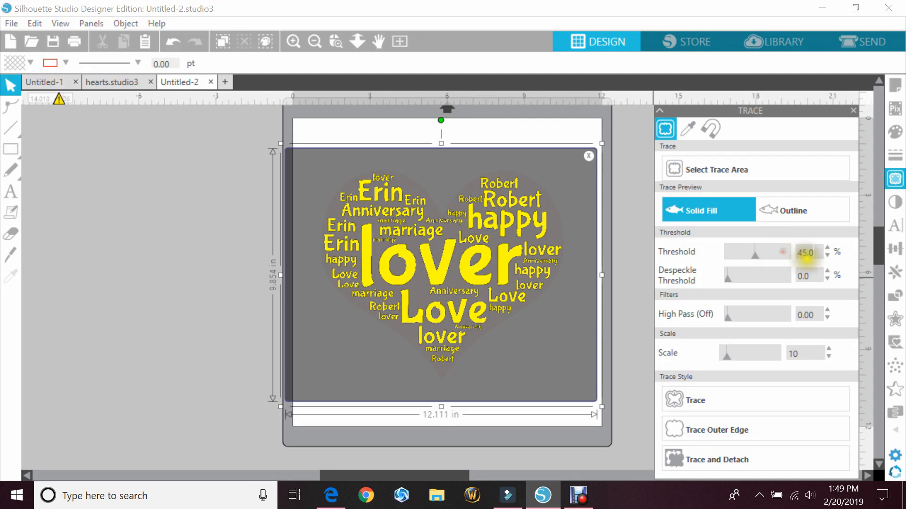
left_click_drag(822, 251, 776, 251)
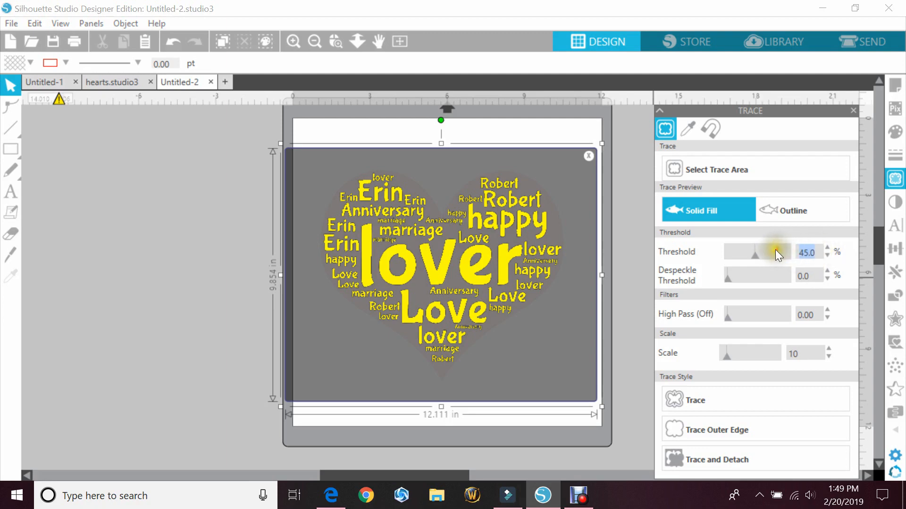
type("75")
left_click(808, 274)
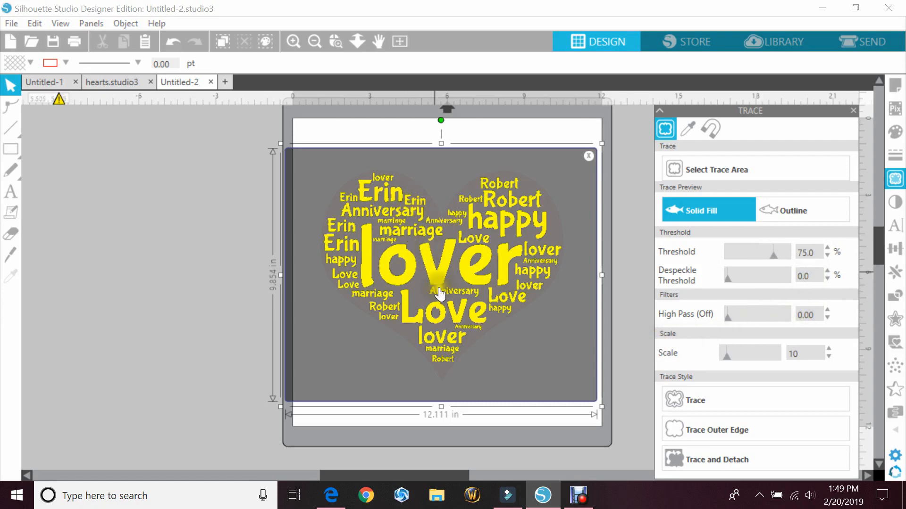
Trace the words in the selected area, then move the original picture off the page and delete it
left_click(711, 408)
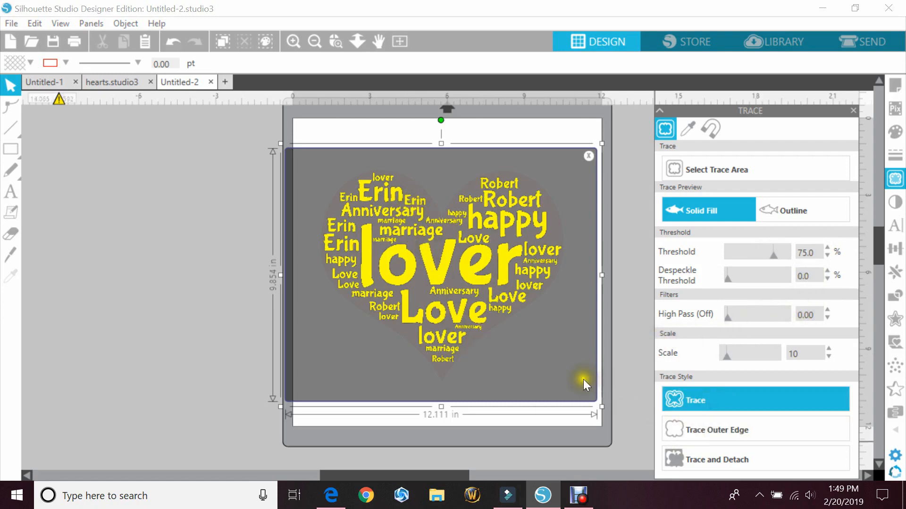
left_click_drag(466, 313, 226, 351)
key("Delete")
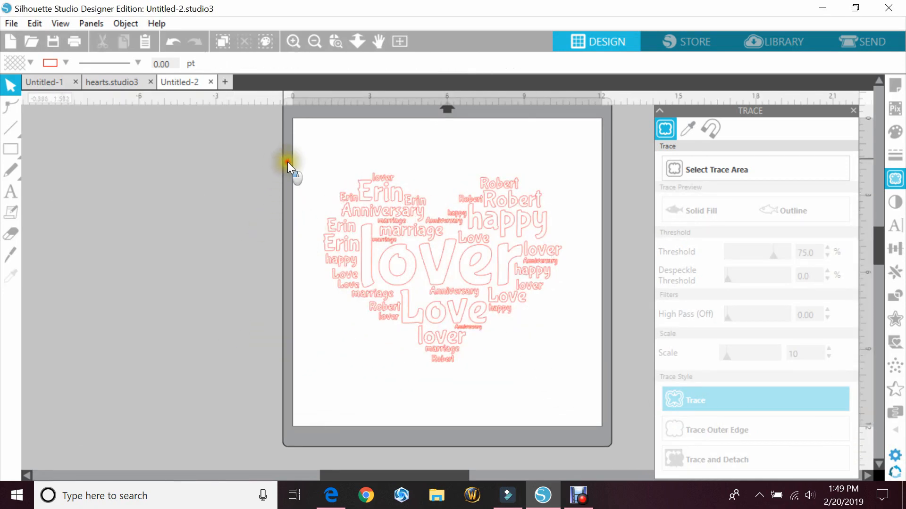
Select all the traced words, fill them with black, and remove their red outline colour
left_click_drag(290, 162, 568, 346)
left_click(30, 62)
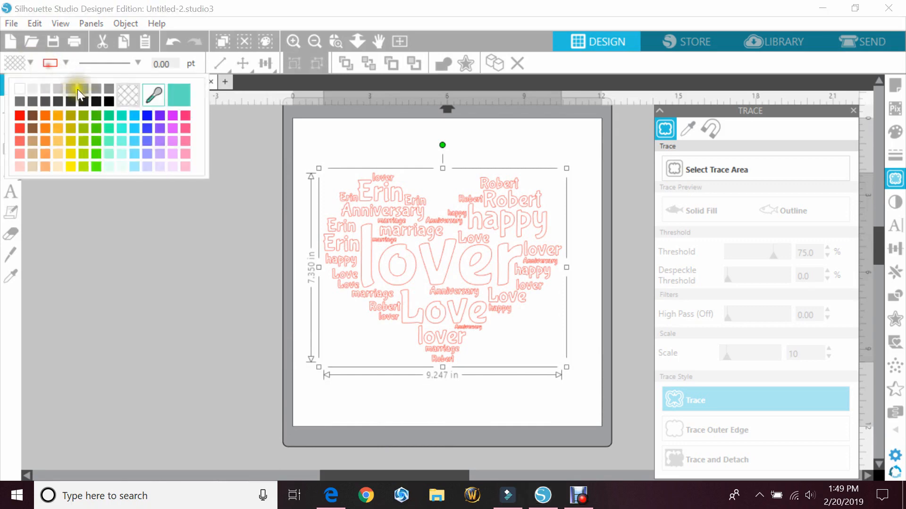
left_click(107, 103)
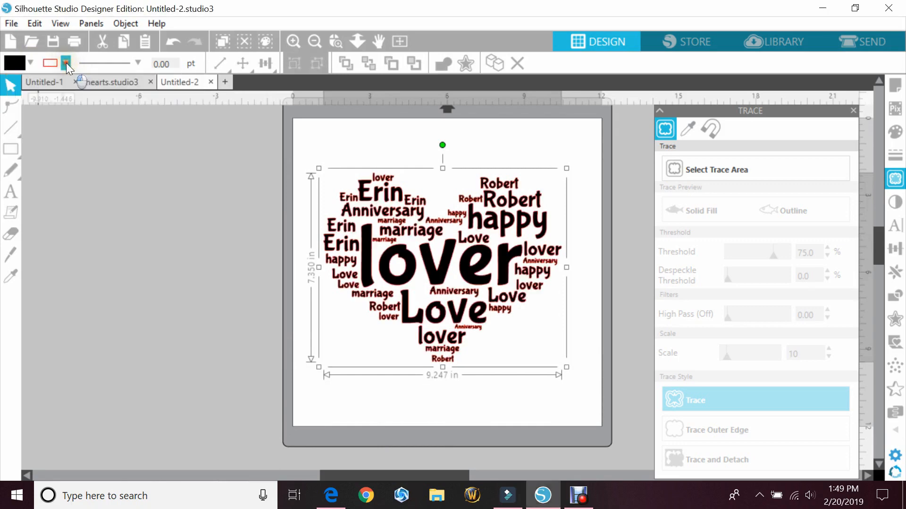
left_click(66, 64)
left_click(168, 100)
left_click(229, 358)
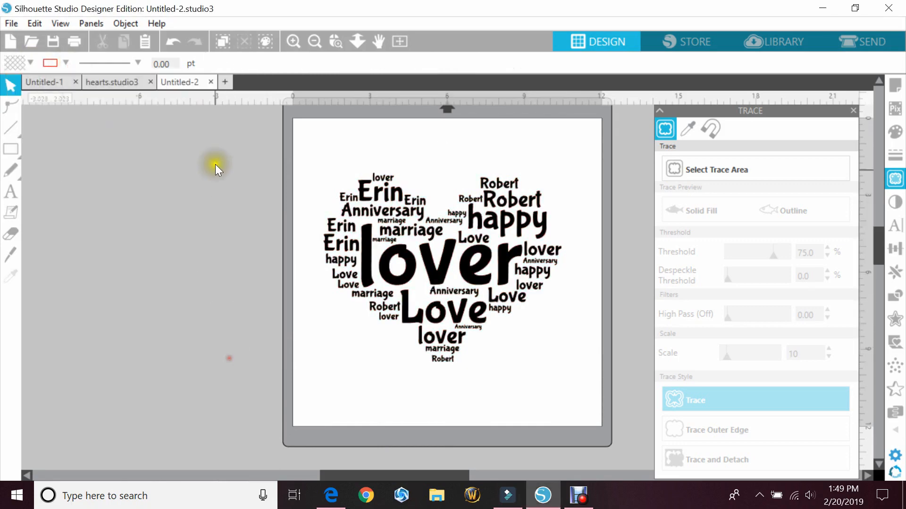
Zoom in on the finished word cloud and close the trace settings for a clear look at the design
left_click(335, 42)
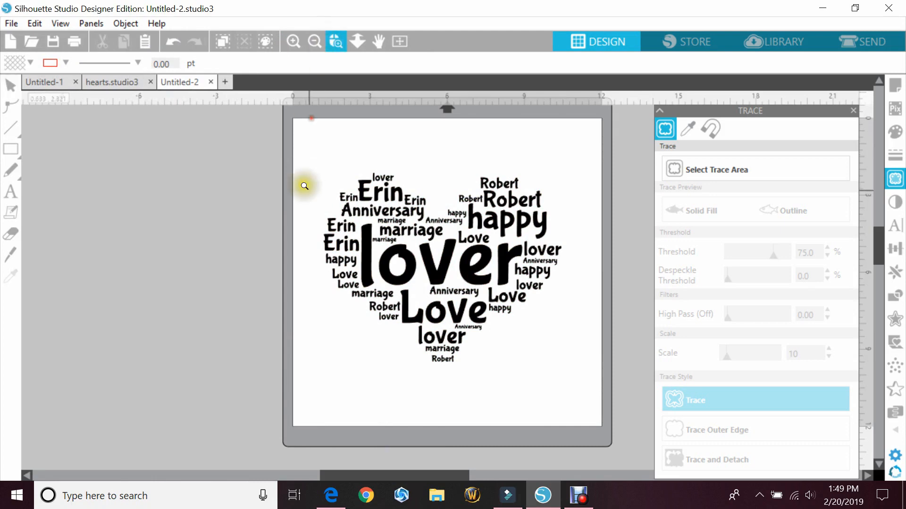
left_click_drag(316, 154, 568, 383)
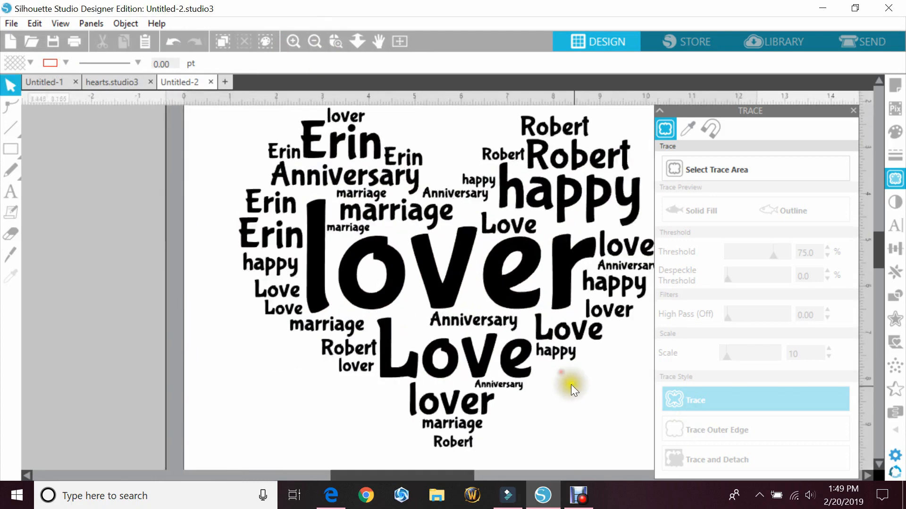
left_click(854, 109)
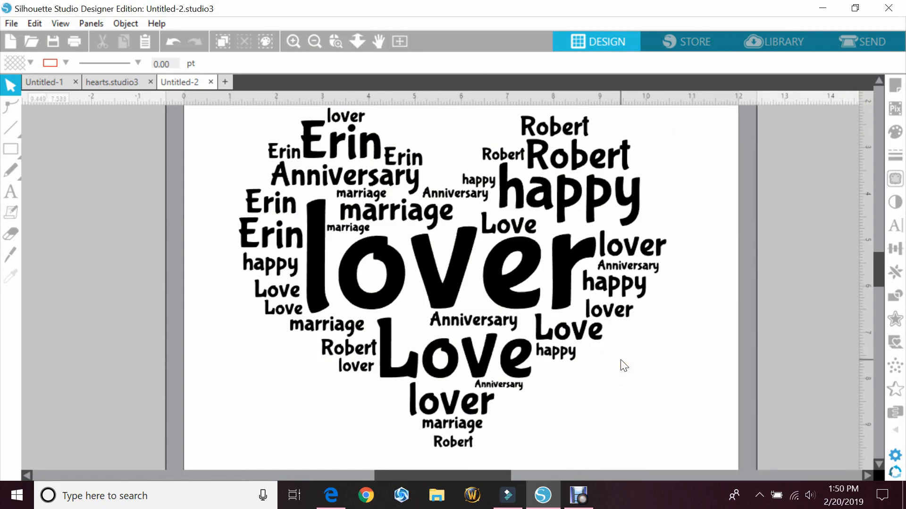